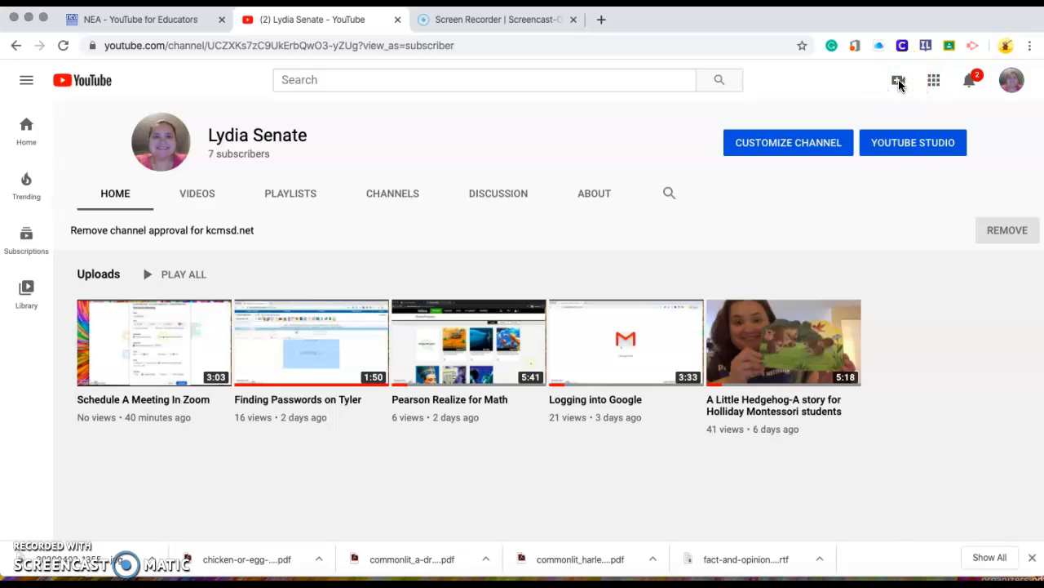
Step: Start a new video upload on the channel and open the file chooser
{"action": "left_click", "coordinate": [899, 82]}
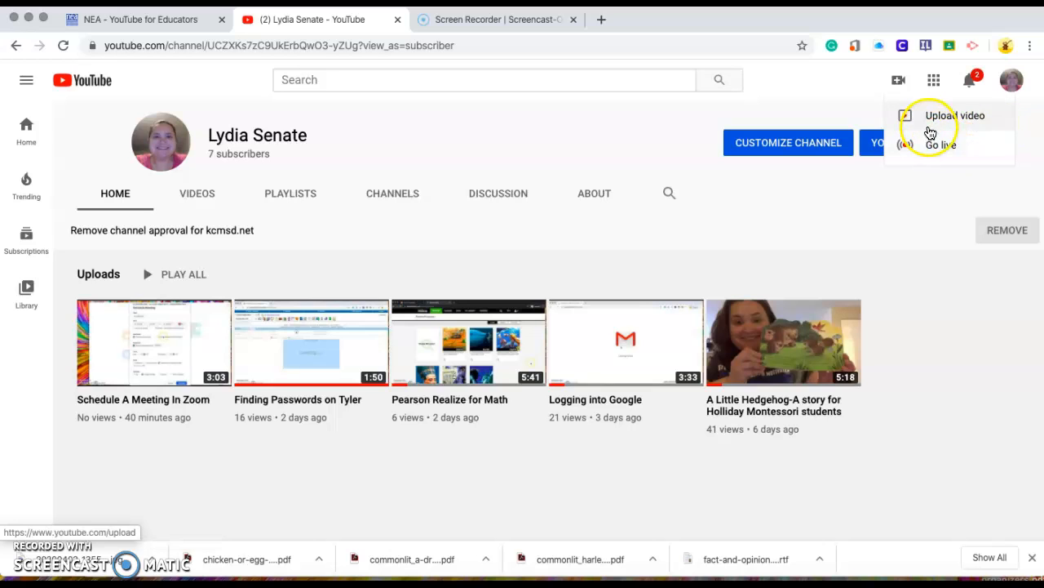
{"action": "left_click", "coordinate": [930, 121]}
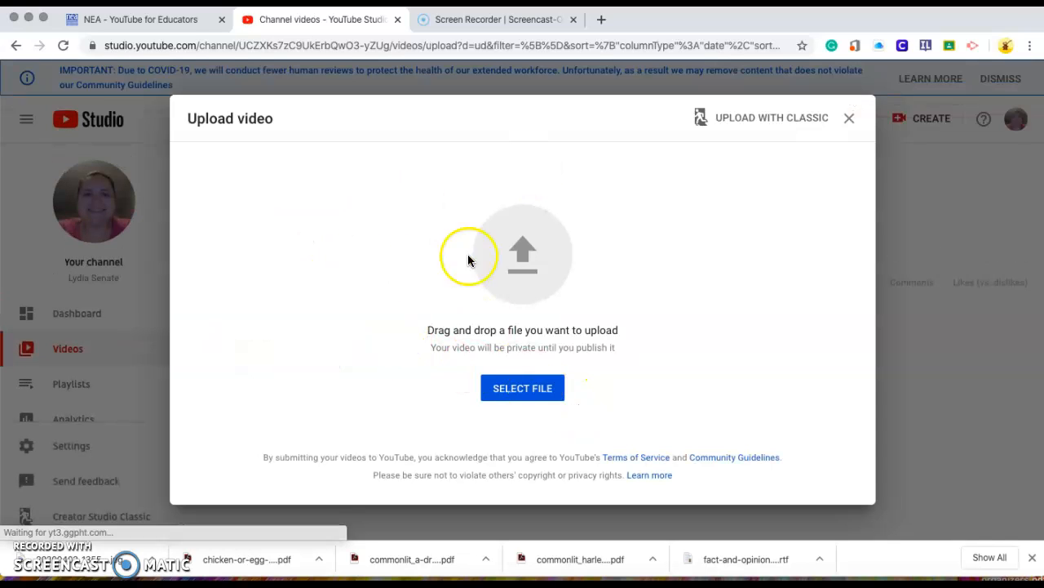
{"action": "left_click", "coordinate": [548, 393]}
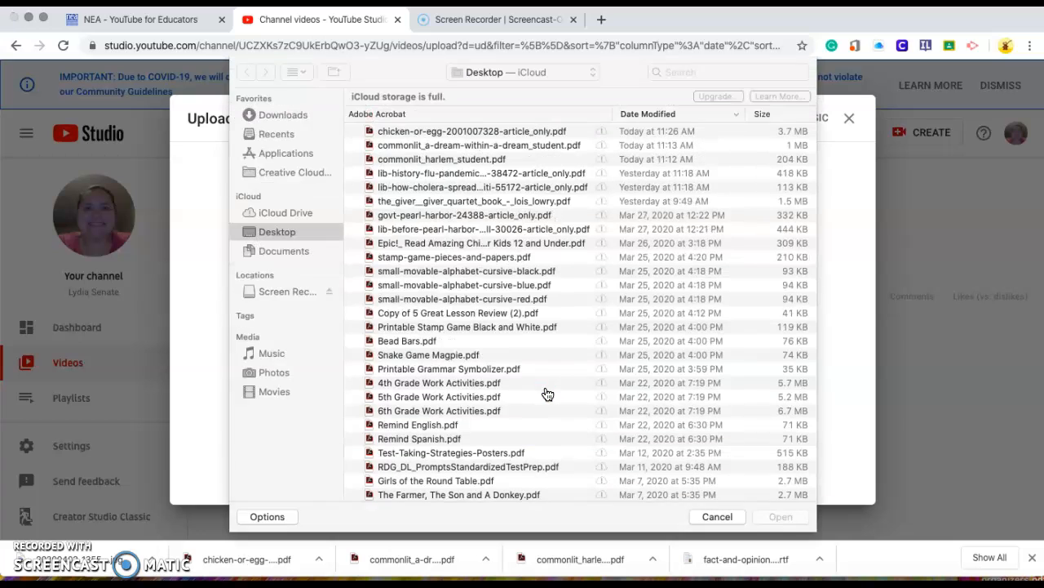
Step: Upload zoom_0.mp4 from the 2020-04-02 08.59.08 4th Grade Meeting folder inside Documents > Zoom
{"action": "left_click", "coordinate": [291, 253]}
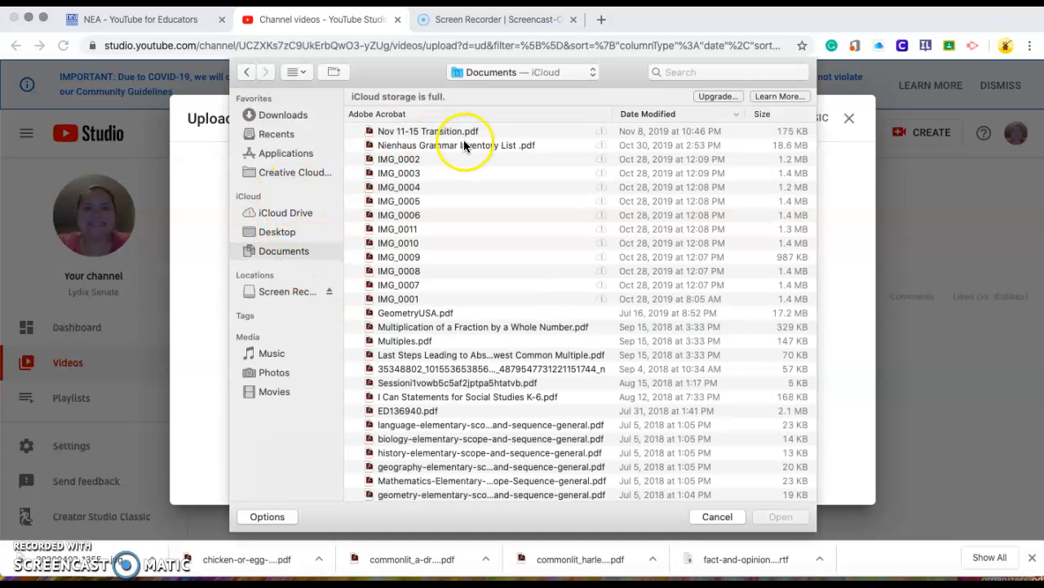
{"action": "left_click", "coordinate": [445, 133]}
{"action": "scroll", "coordinate": [445, 132], "scroll_direction": "down", "scroll_amount": 15}
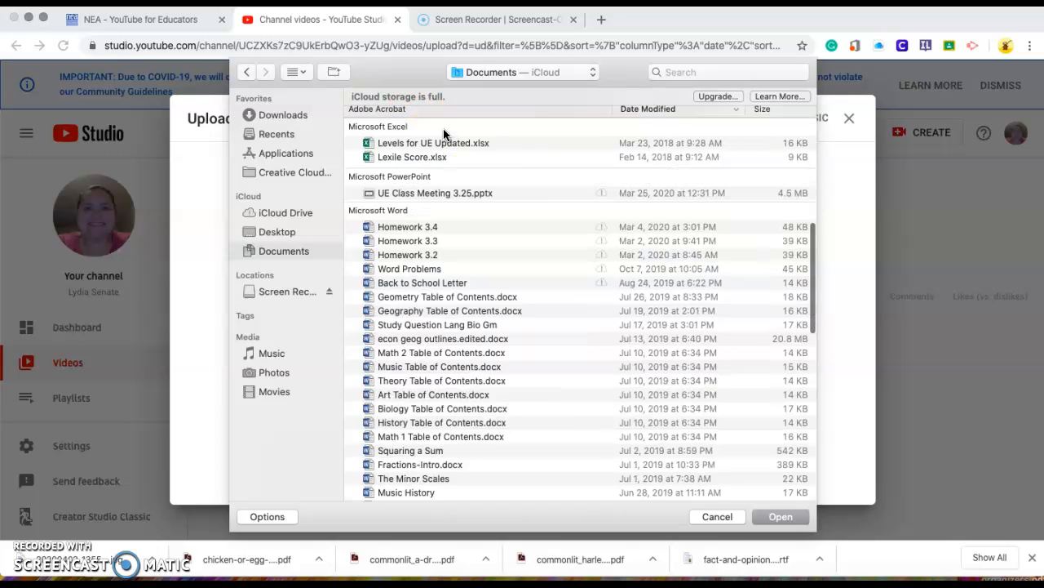
{"action": "left_click", "coordinate": [427, 279]}
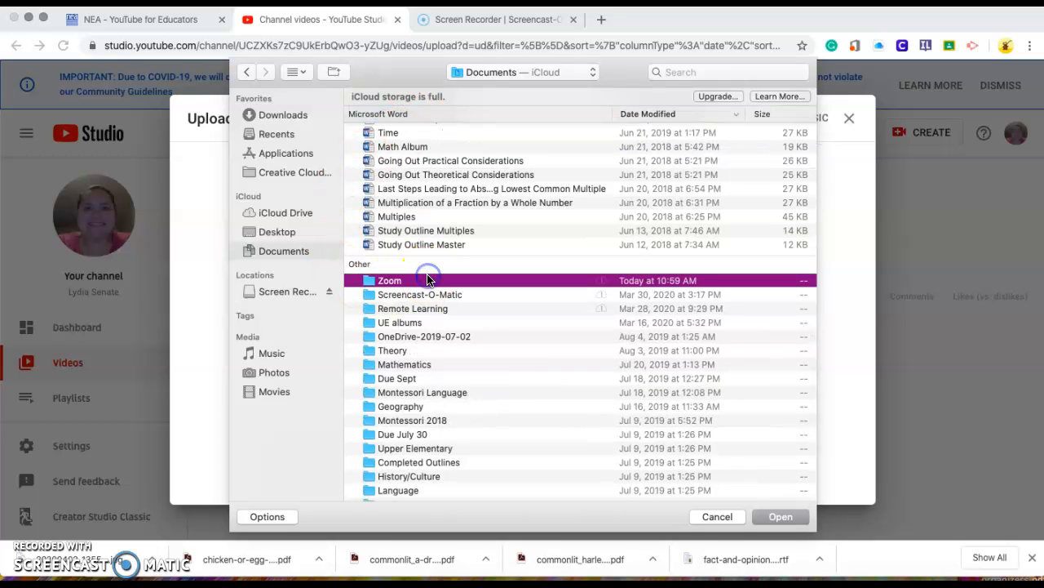
{"action": "double_click", "coordinate": [427, 279]}
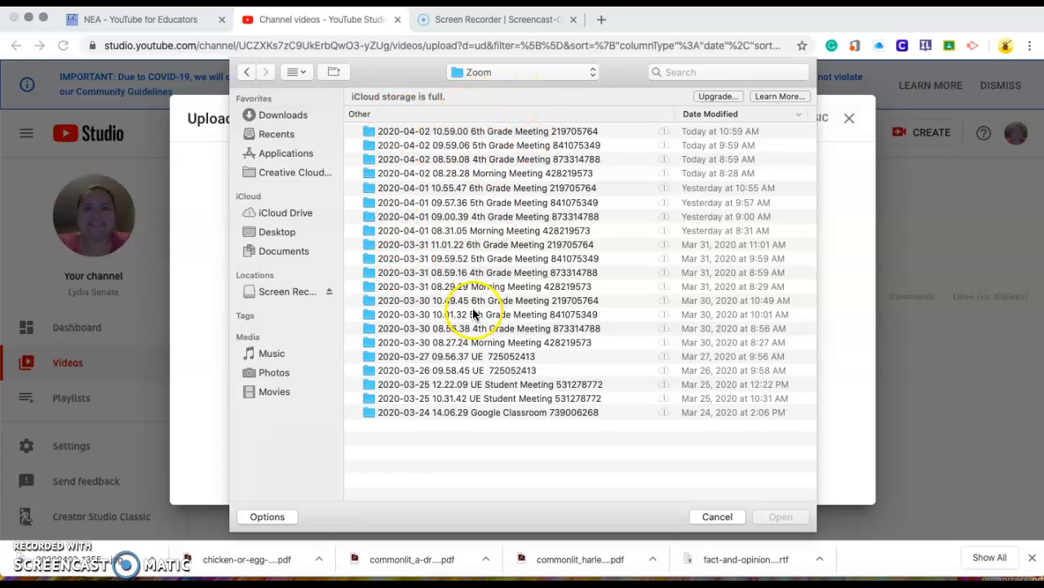
{"action": "left_click", "coordinate": [519, 161]}
{"action": "double_click", "coordinate": [519, 161]}
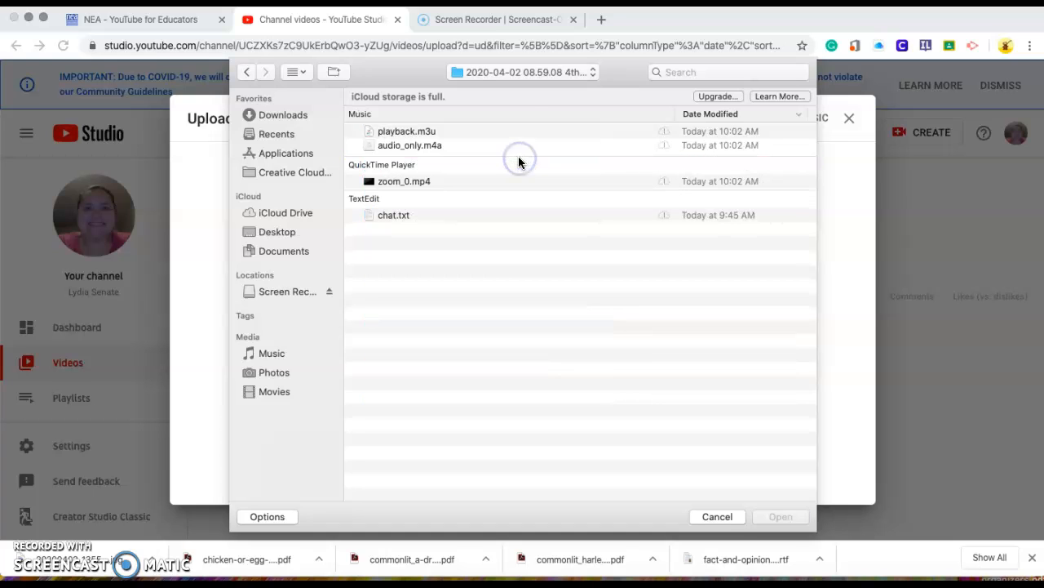
{"action": "left_click", "coordinate": [402, 182]}
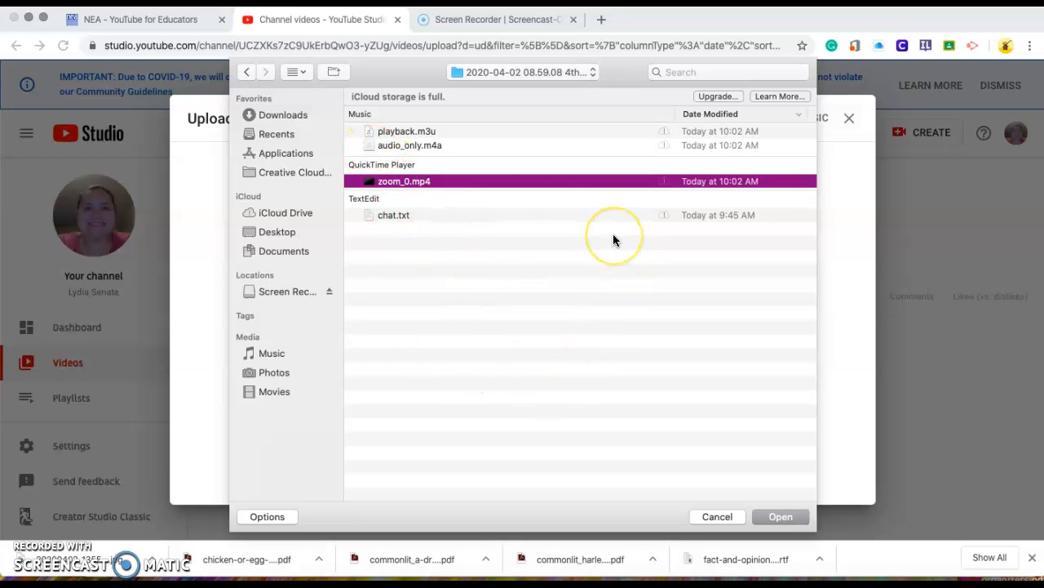
{"action": "left_click", "coordinate": [766, 515]}
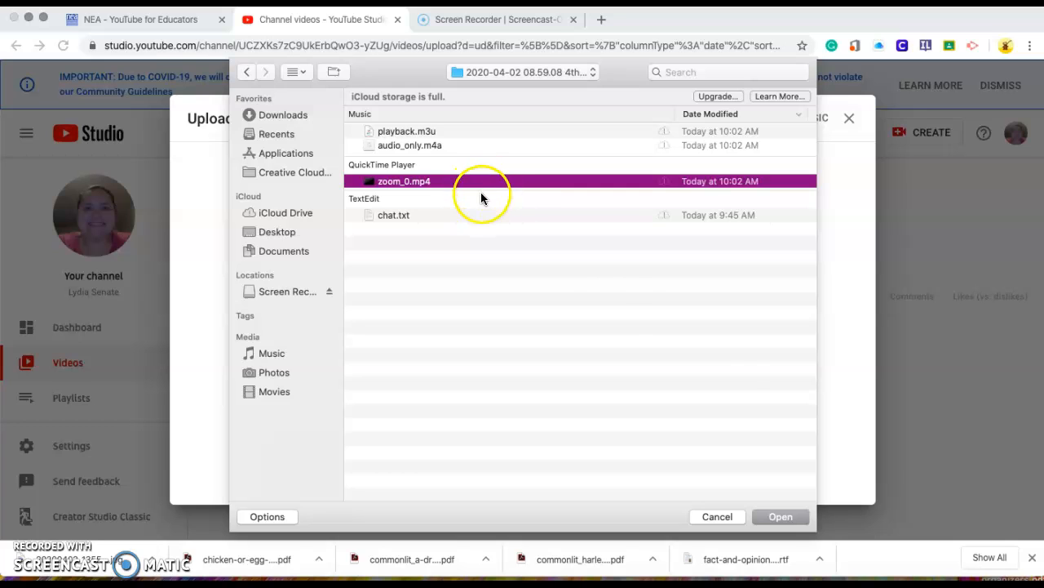
{"action": "left_click", "coordinate": [786, 522]}
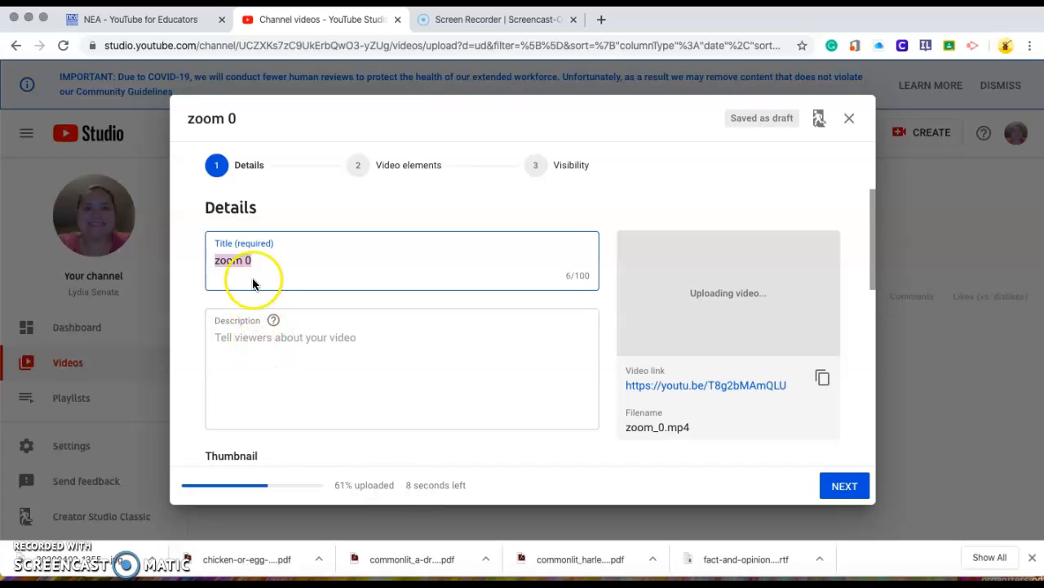
Step: Replace the video's title with "4.2.20 4th Grade Meeting"
{"action": "key", "text": "BackSpace"}
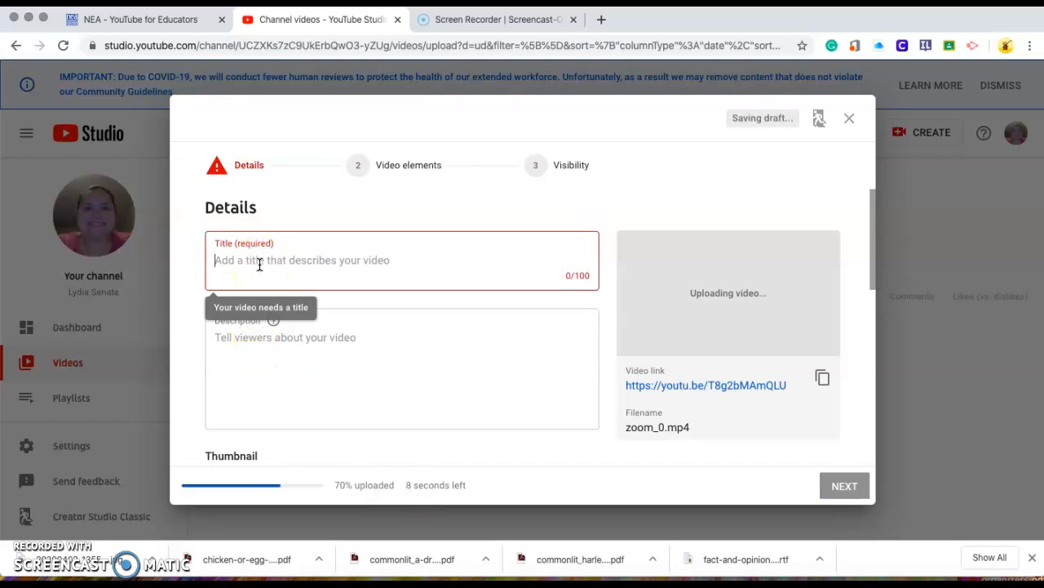
{"action": "type", "text": "4"}
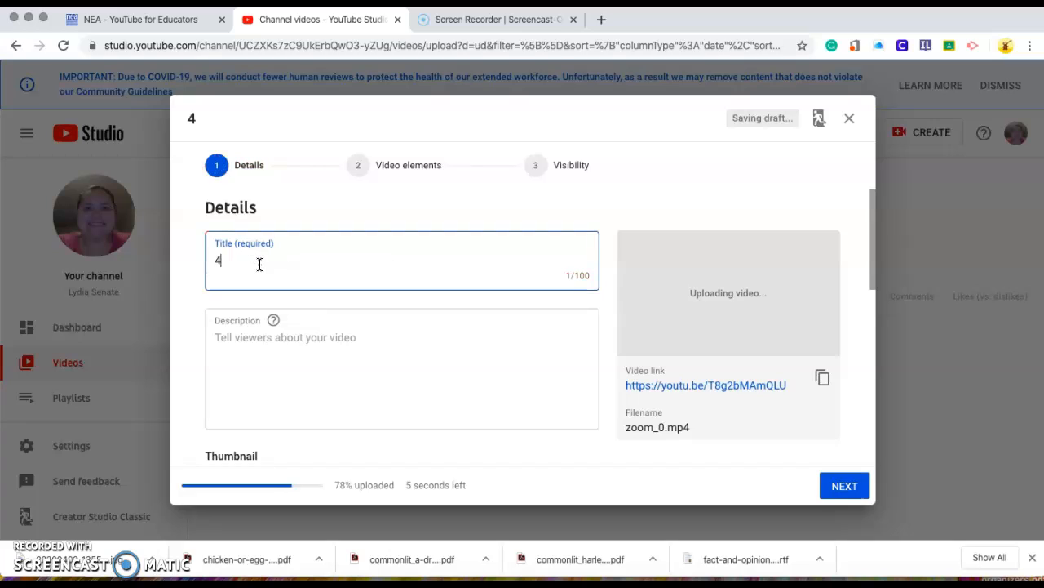
{"action": "type", "text": ".2.20 4th Grade Meeting"}
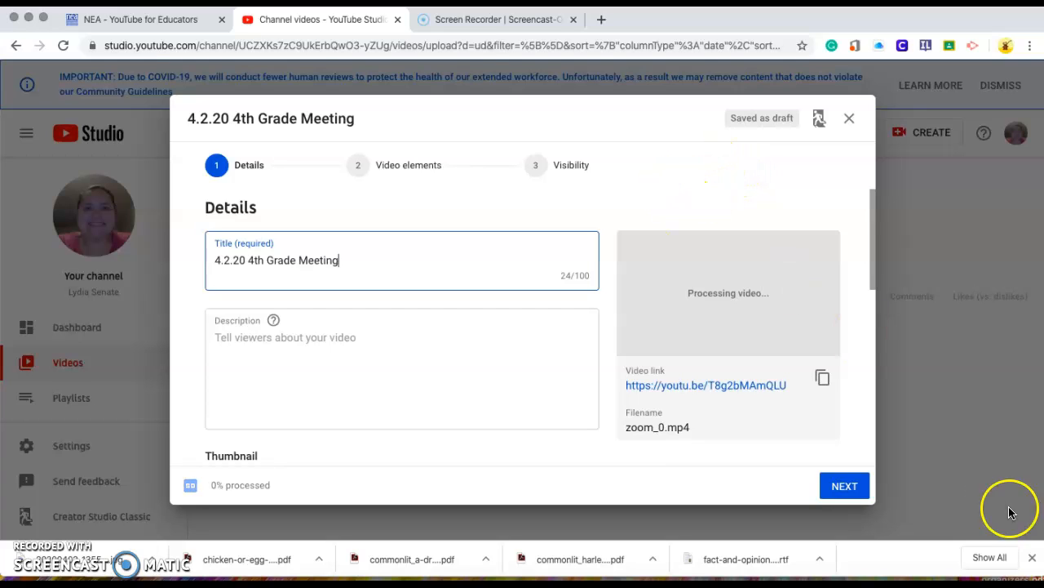
Step: Set the video's audience to "Yes, it's made for kids" and advance to the visibility settings
{"action": "left_click", "coordinate": [832, 485]}
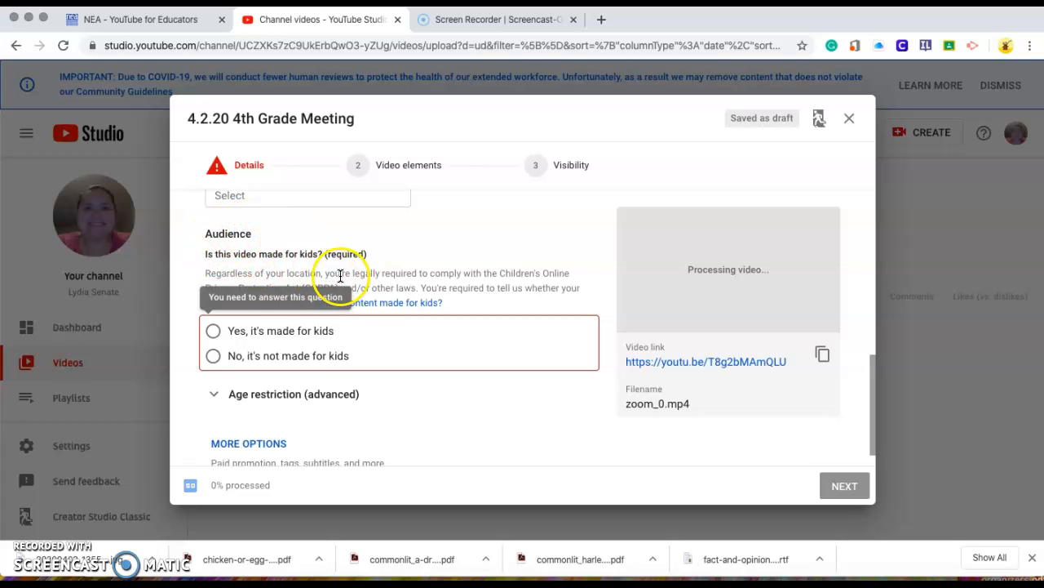
{"action": "left_click", "coordinate": [284, 333]}
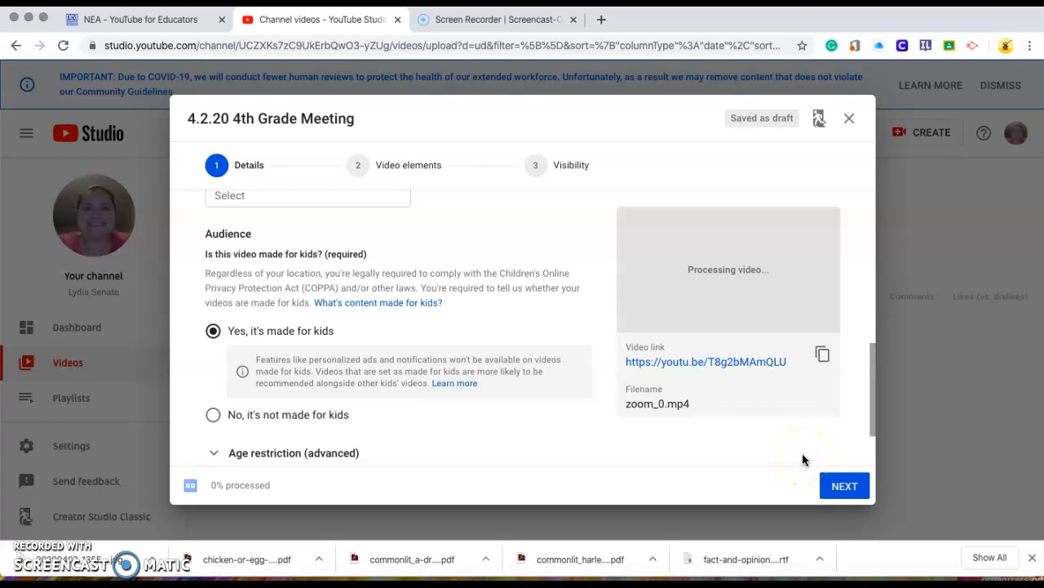
{"action": "left_click", "coordinate": [837, 490]}
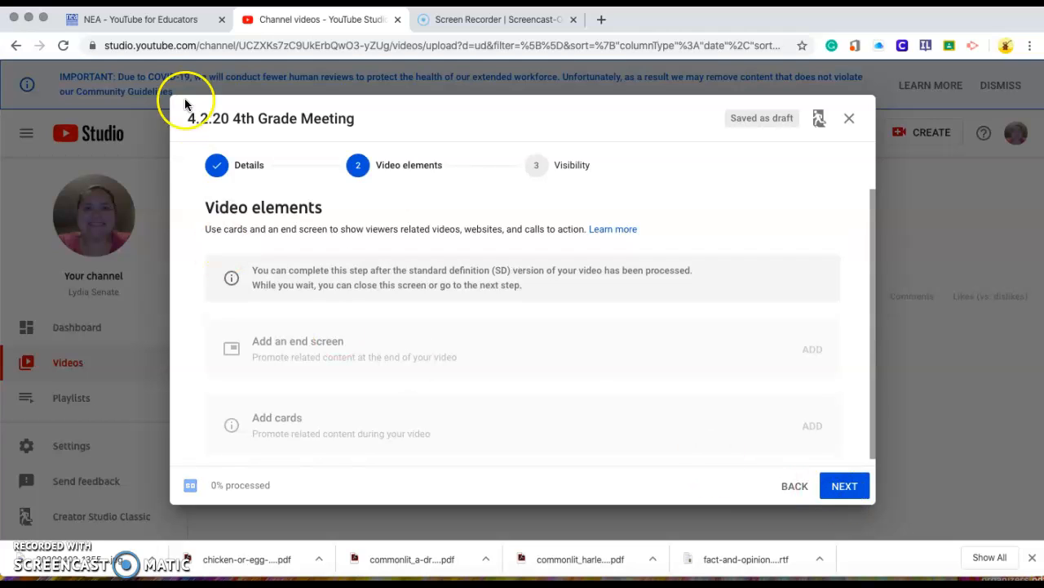
{"action": "left_click", "coordinate": [849, 486]}
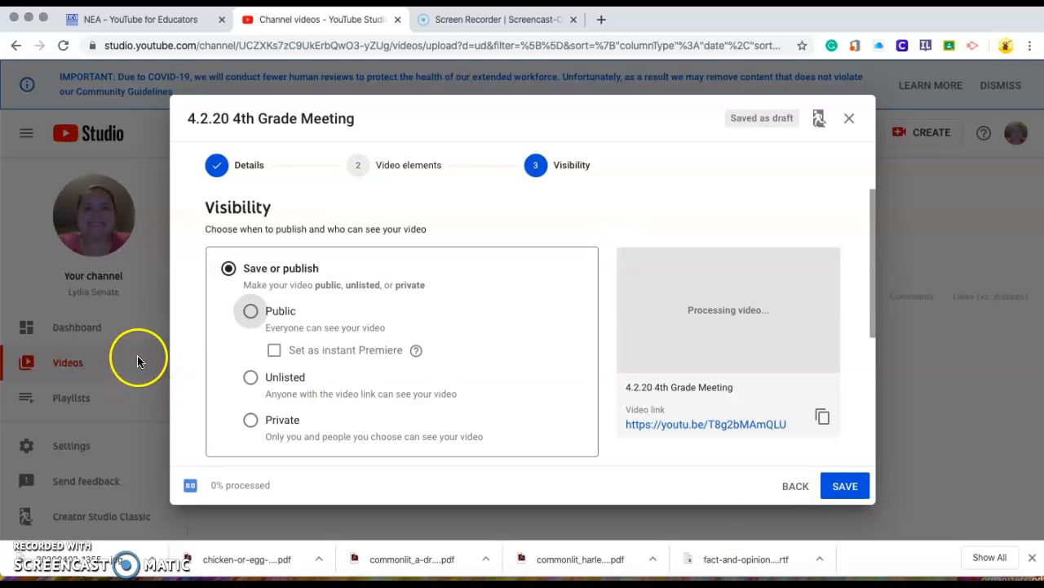
Step: Review the end screen and card options among the video elements, and return to the visibility settings
{"action": "left_click", "coordinate": [420, 165]}
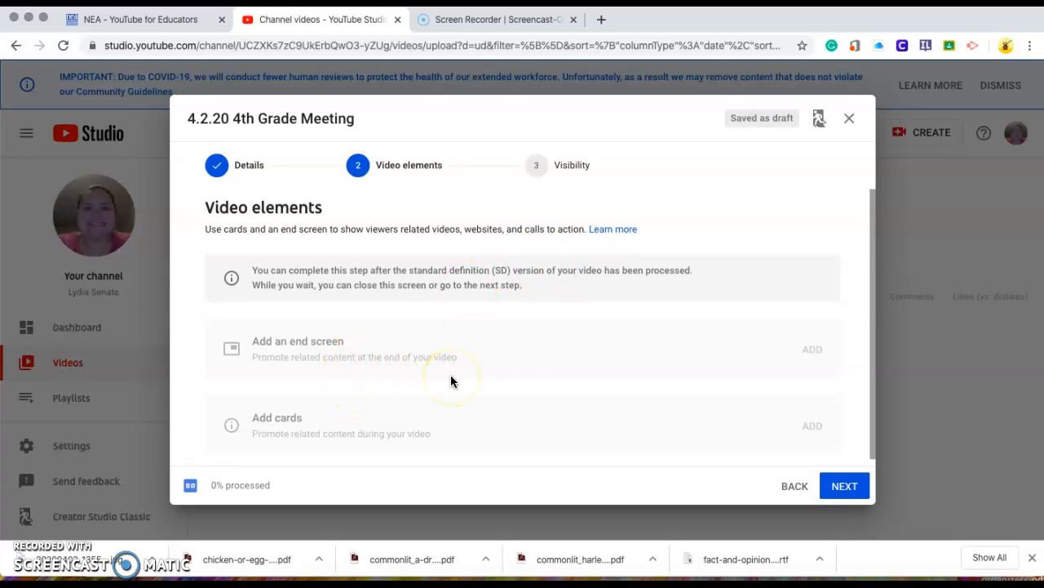
{"action": "left_click_drag", "start_coordinate": [873, 242], "coordinate": [872, 313]}
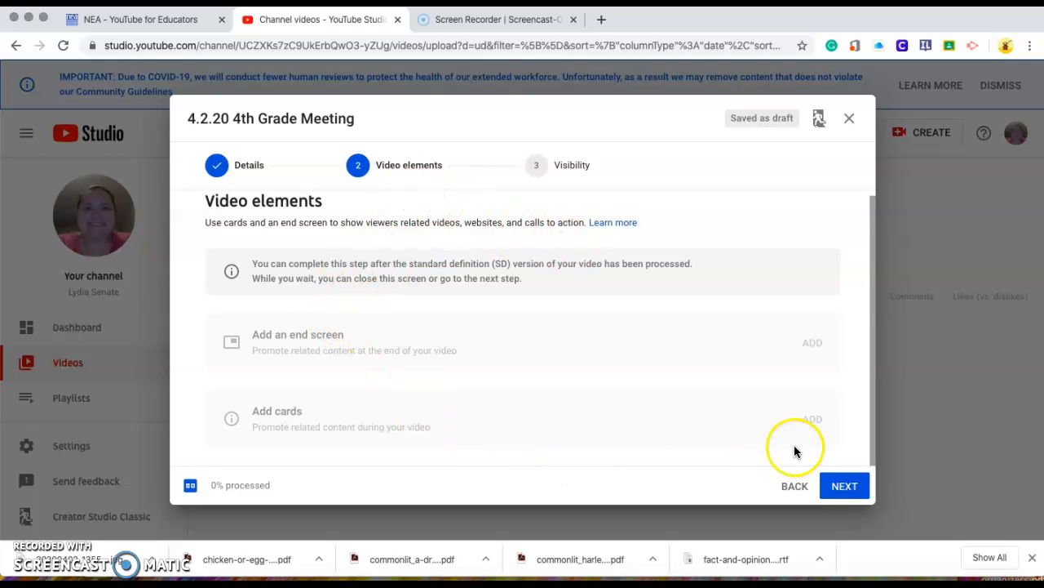
{"action": "left_click", "coordinate": [844, 485]}
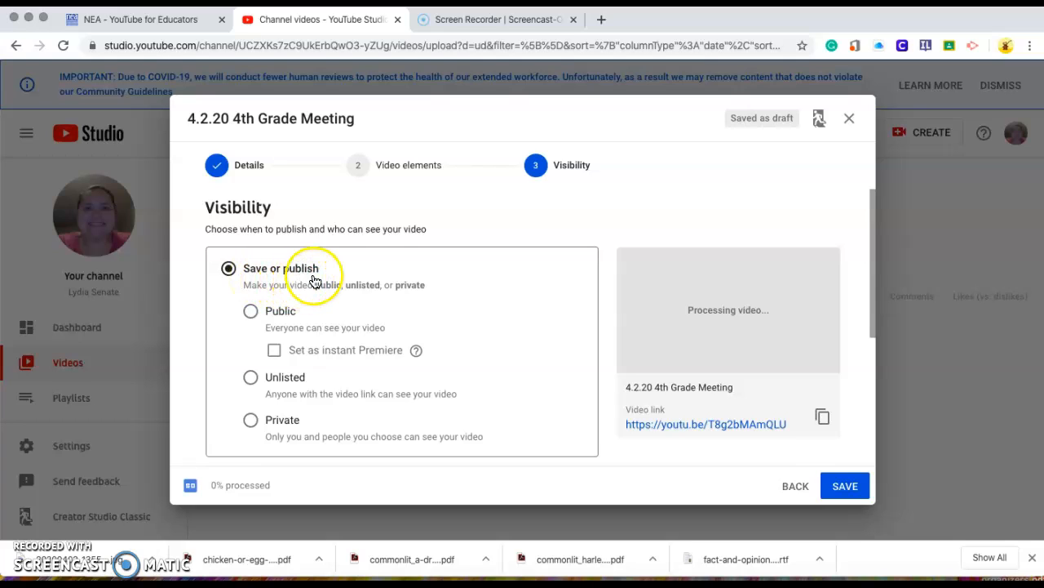
Step: Set the video's visibility to Unlisted and save the upload
{"action": "left_click", "coordinate": [295, 385]}
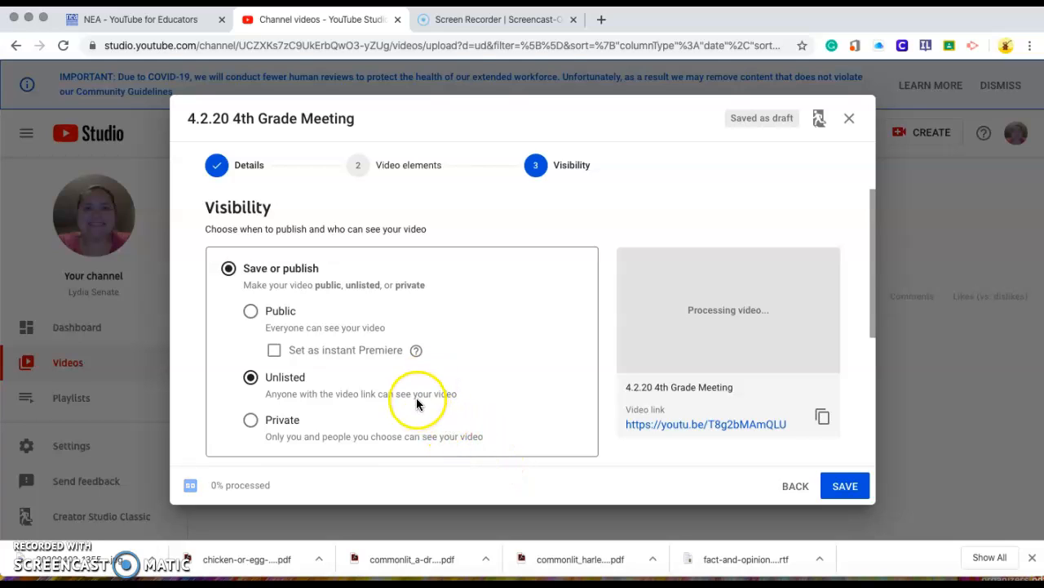
{"action": "left_click", "coordinate": [618, 463]}
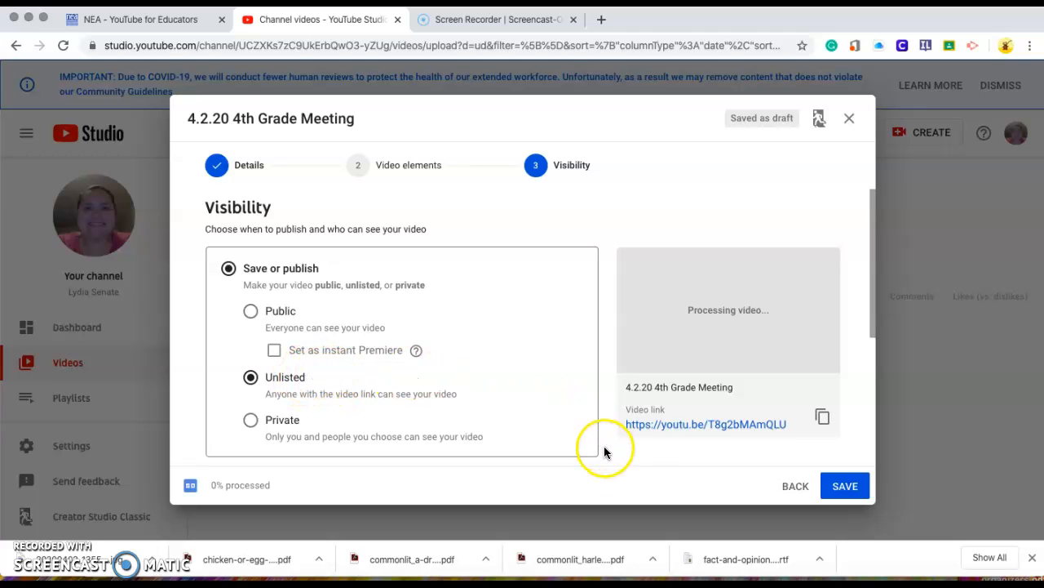
{"action": "left_click", "coordinate": [844, 488]}
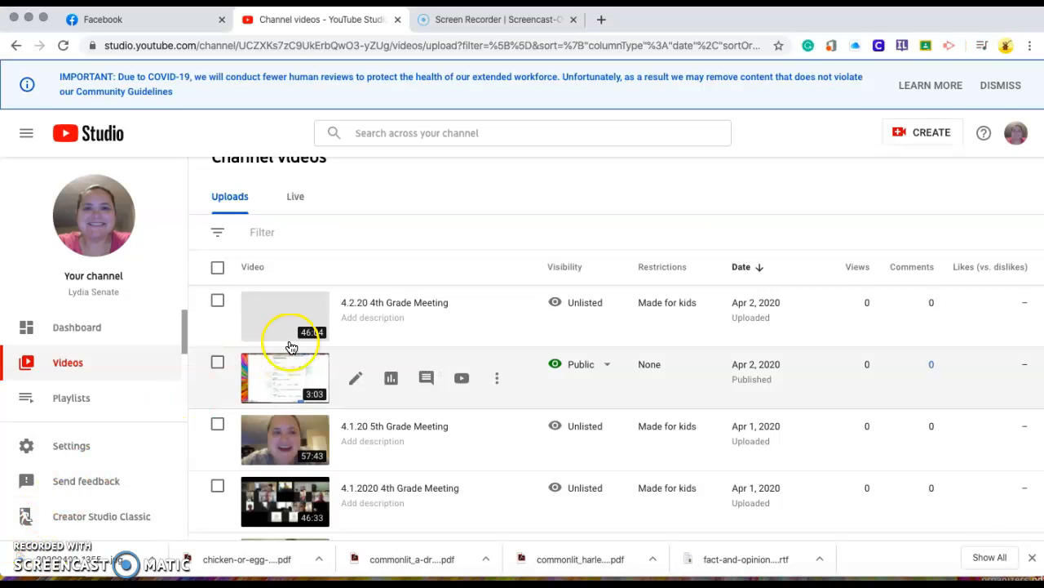
Step: Open the 4.2.20 4th Grade Meeting video on YouTube and copy its web address, pausing playback
{"action": "mouse_move", "coordinate": [364, 299]}
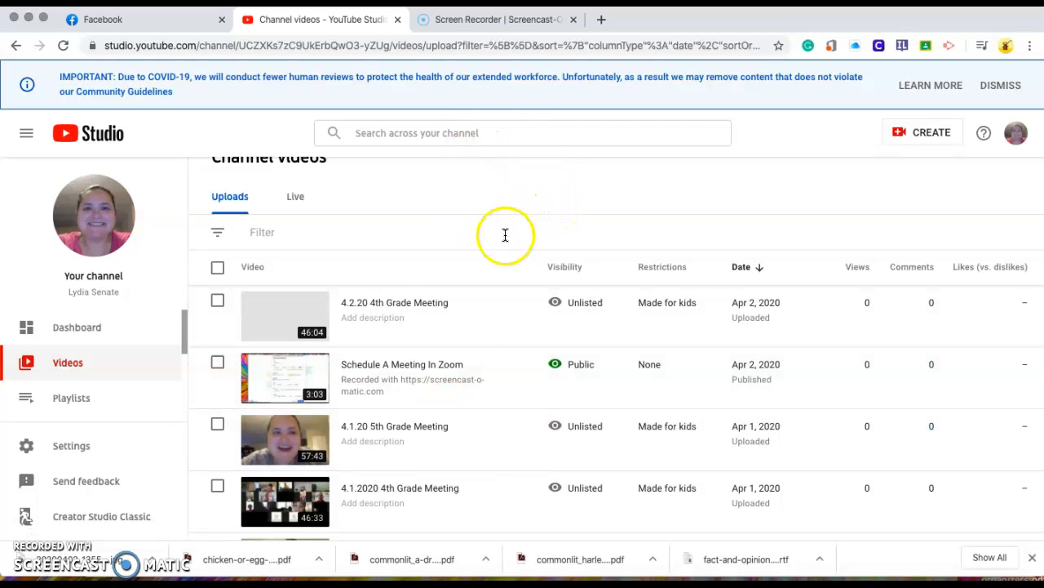
{"action": "mouse_move", "coordinate": [489, 291]}
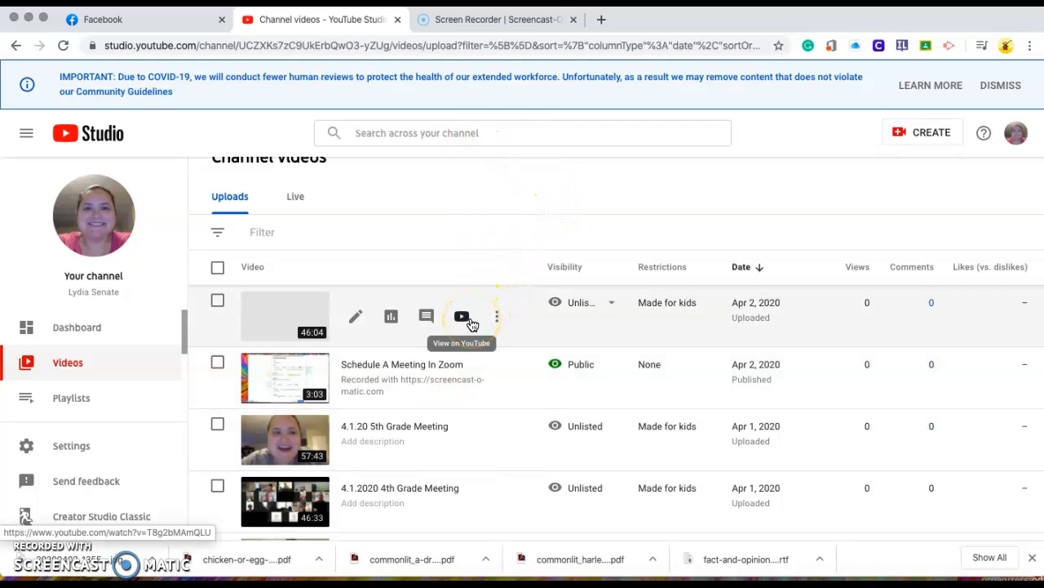
{"action": "left_click", "coordinate": [462, 317]}
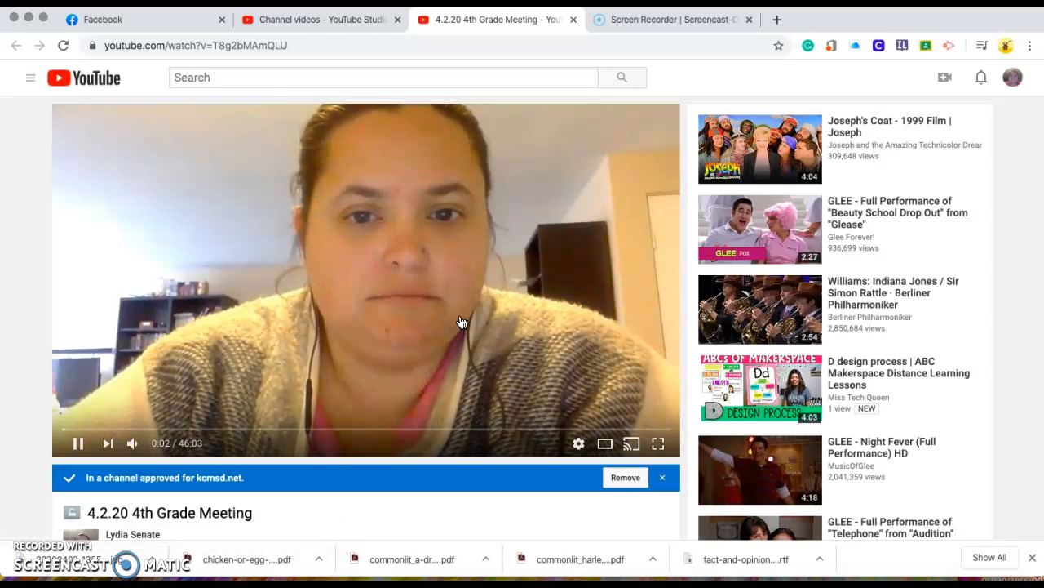
{"action": "left_click", "coordinate": [174, 45]}
{"action": "key", "text": "super+c"}
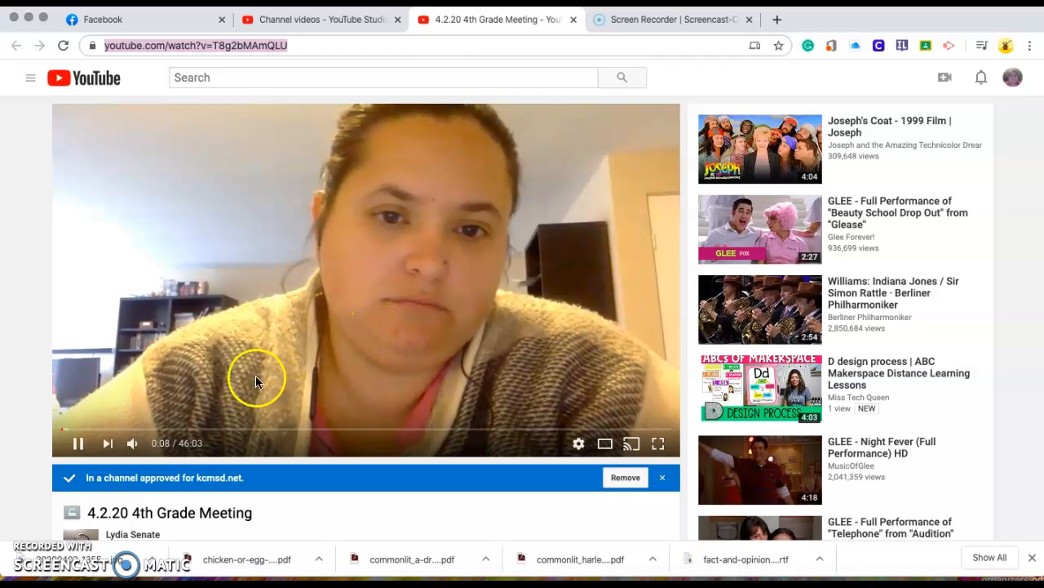
{"action": "left_click", "coordinate": [79, 442]}
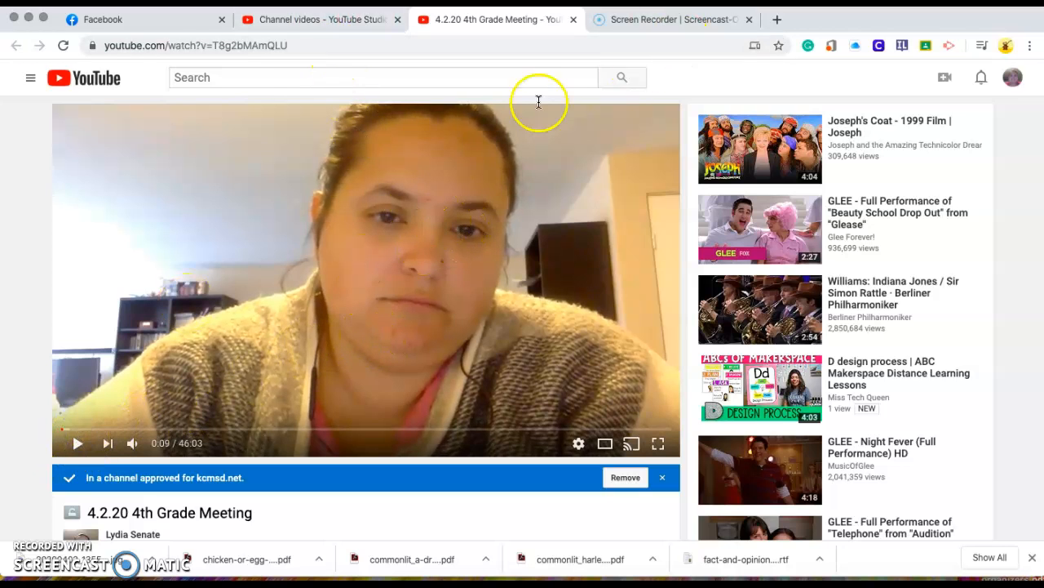
Step: Switch to Google Classroom in a new browser tab and start an announcement in the 2019-2020 Falcon's Lair class stream
{"action": "left_click", "coordinate": [776, 21]}
{"action": "type", "text": "cla"}
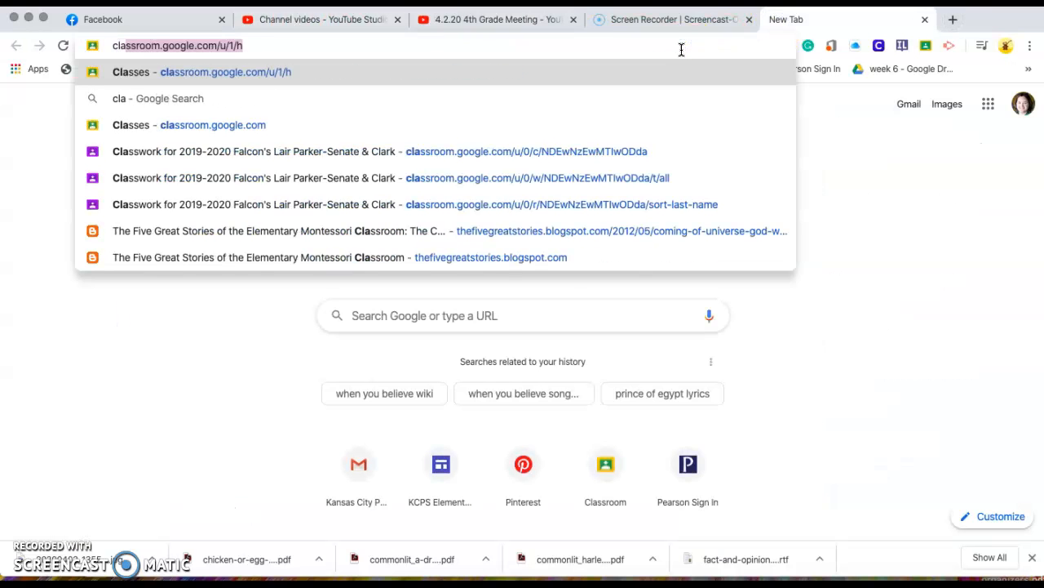
{"action": "key", "text": "Return"}
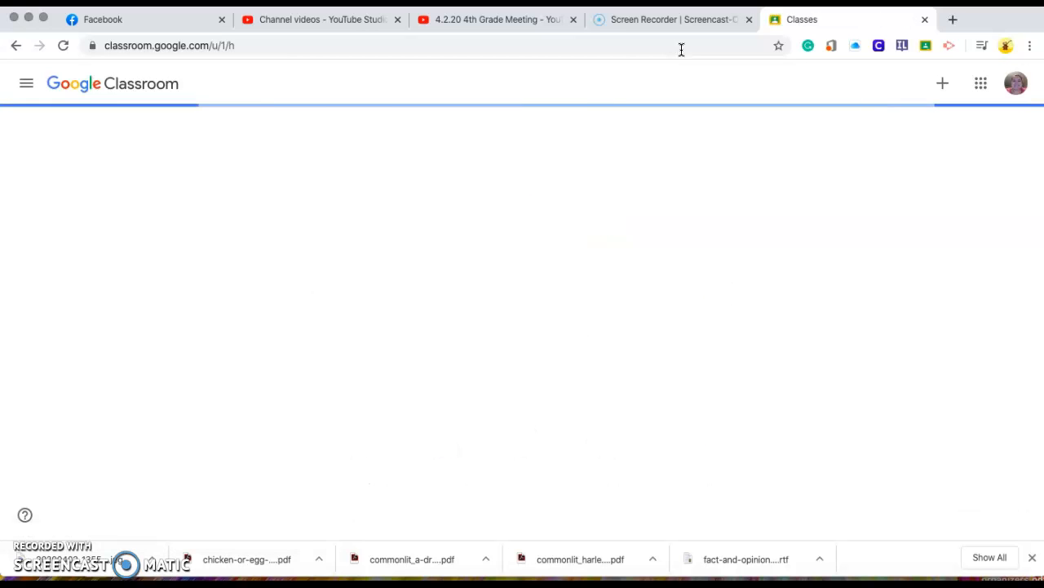
{"action": "left_click", "coordinate": [584, 382]}
{"action": "left_click", "coordinate": [443, 358]}
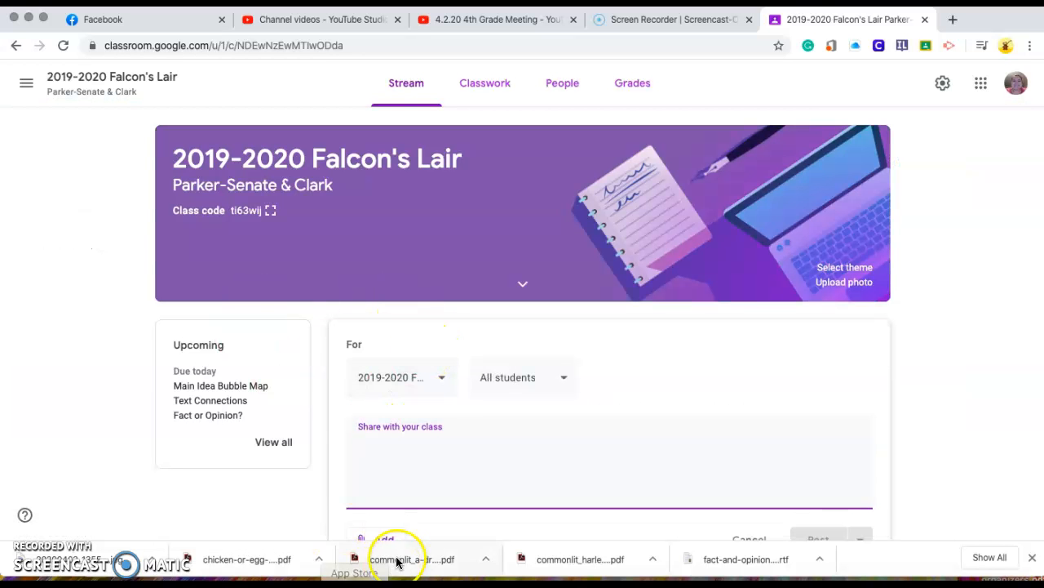
Step: Attach the 4.2.20 4th Grade Meeting YouTube video to the announcement by searching for the copied link
{"action": "left_click", "coordinate": [380, 532]}
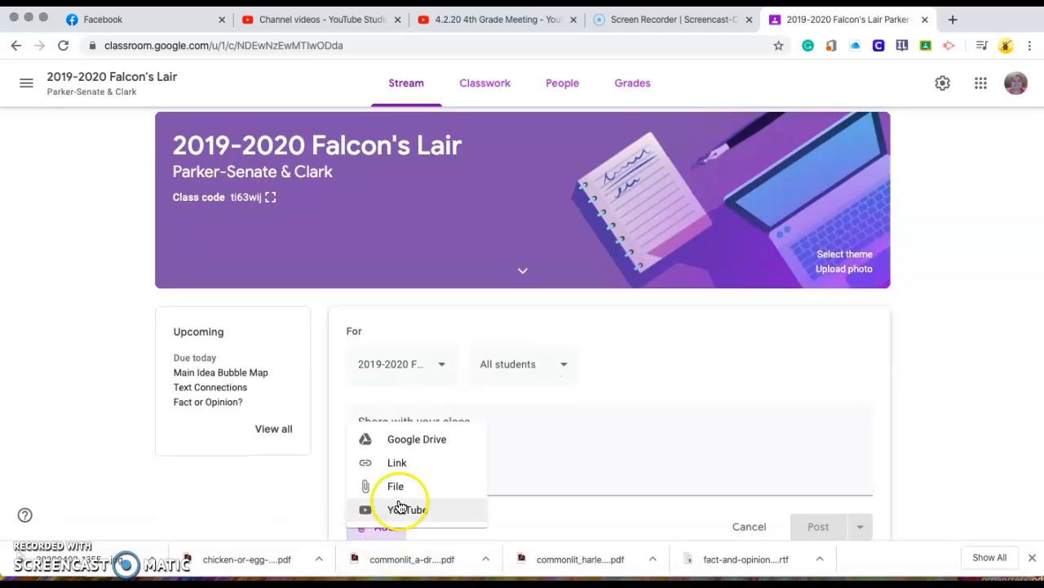
{"action": "left_click", "coordinate": [400, 516]}
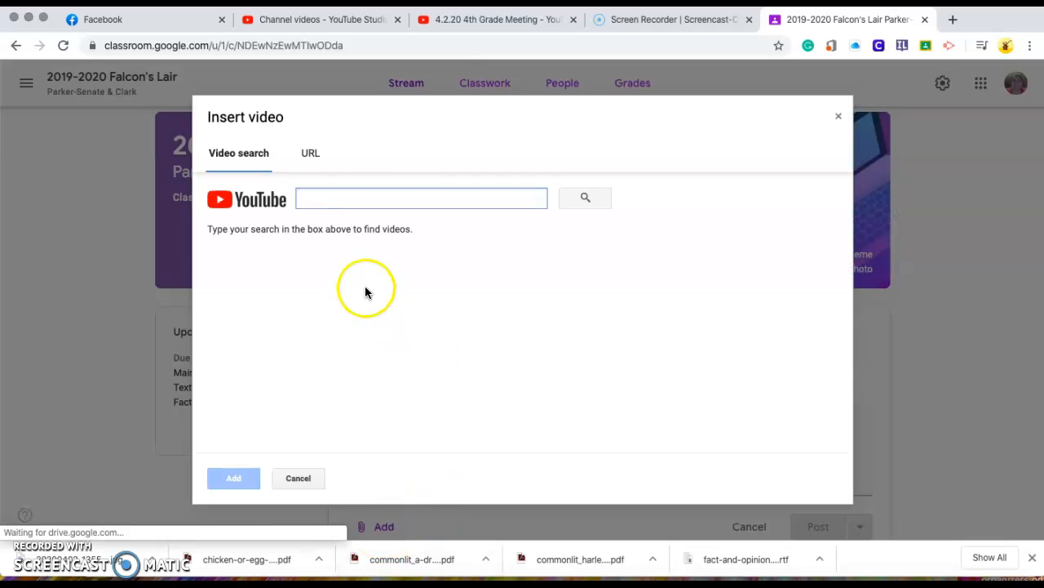
{"action": "left_click", "coordinate": [341, 203]}
{"action": "key", "text": "super+v"}
{"action": "left_click", "coordinate": [595, 200]}
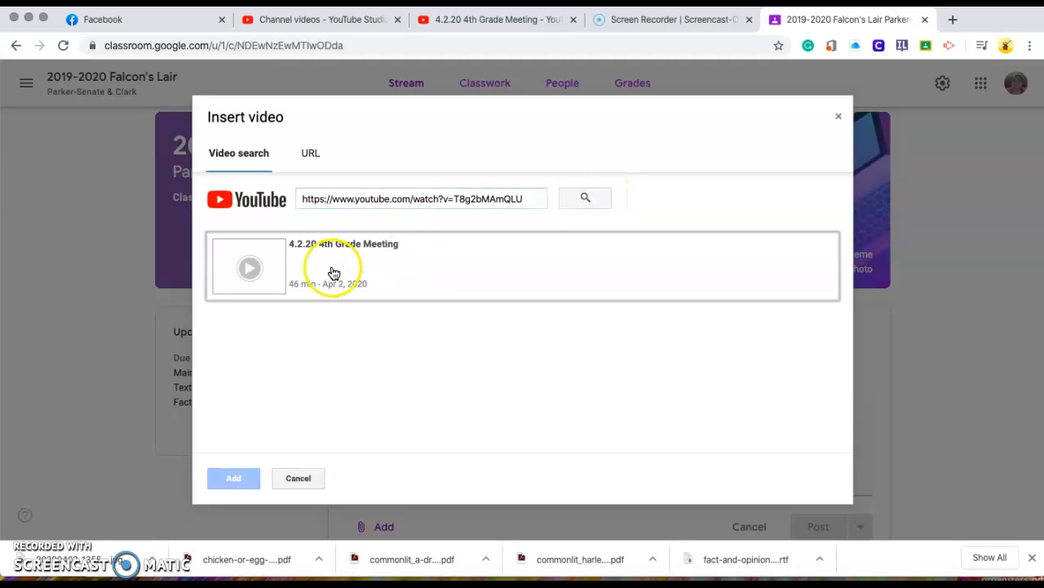
{"action": "left_click", "coordinate": [434, 271]}
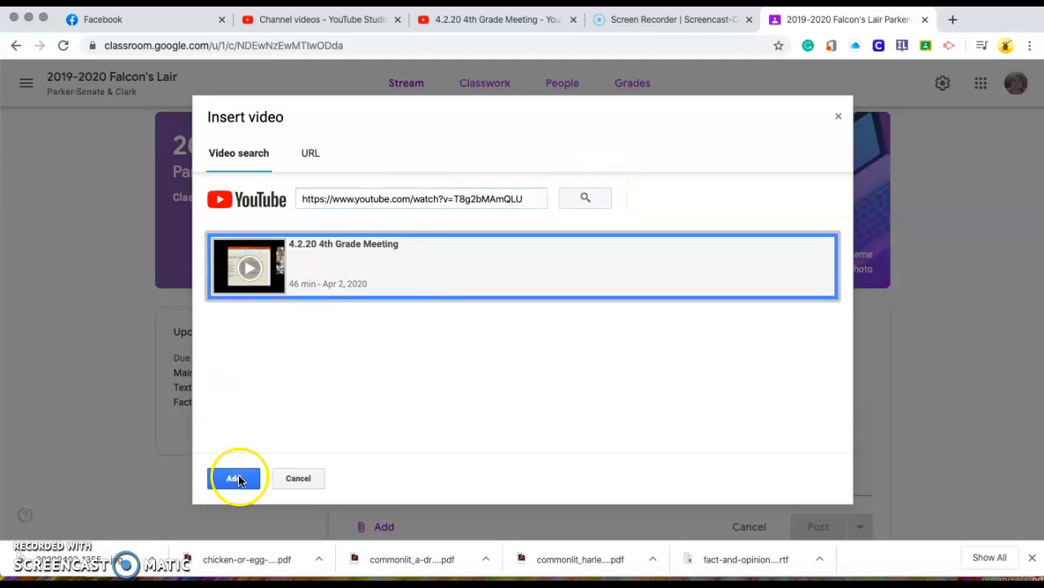
{"action": "left_click", "coordinate": [236, 486]}
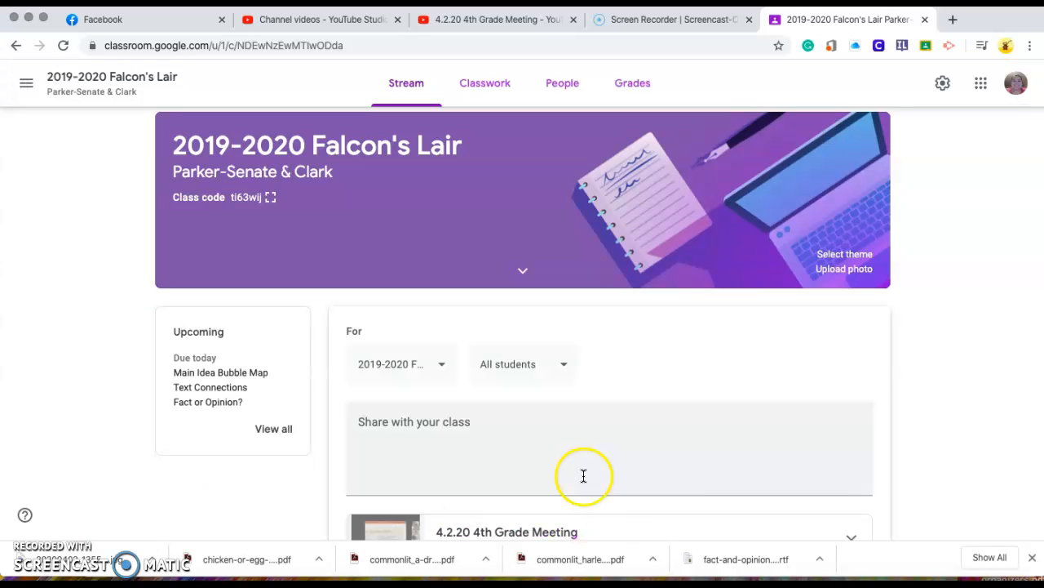
{"action": "left_click", "coordinate": [560, 447]}
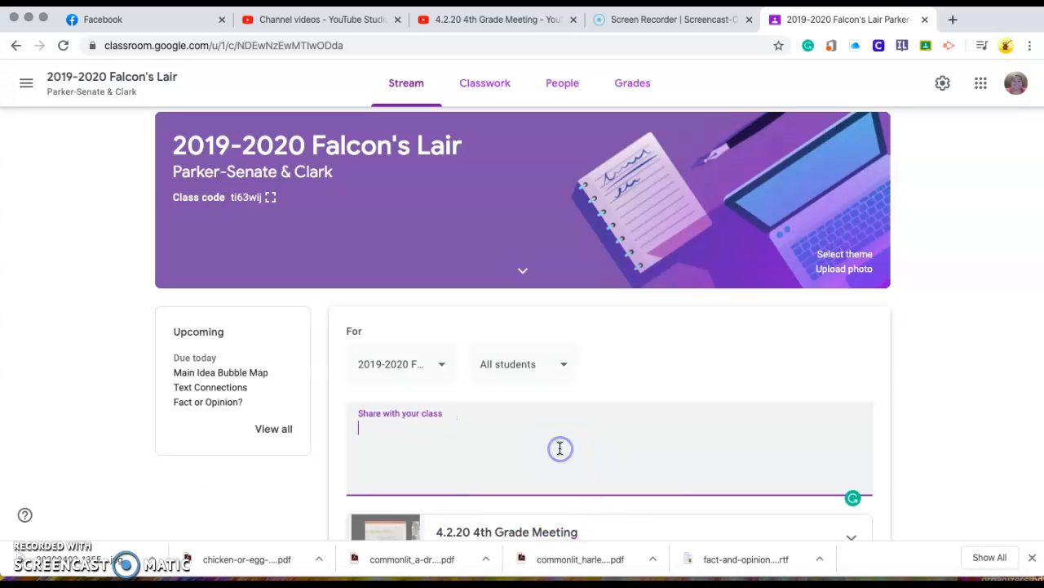
{"action": "left_click", "coordinate": [115, 457]}
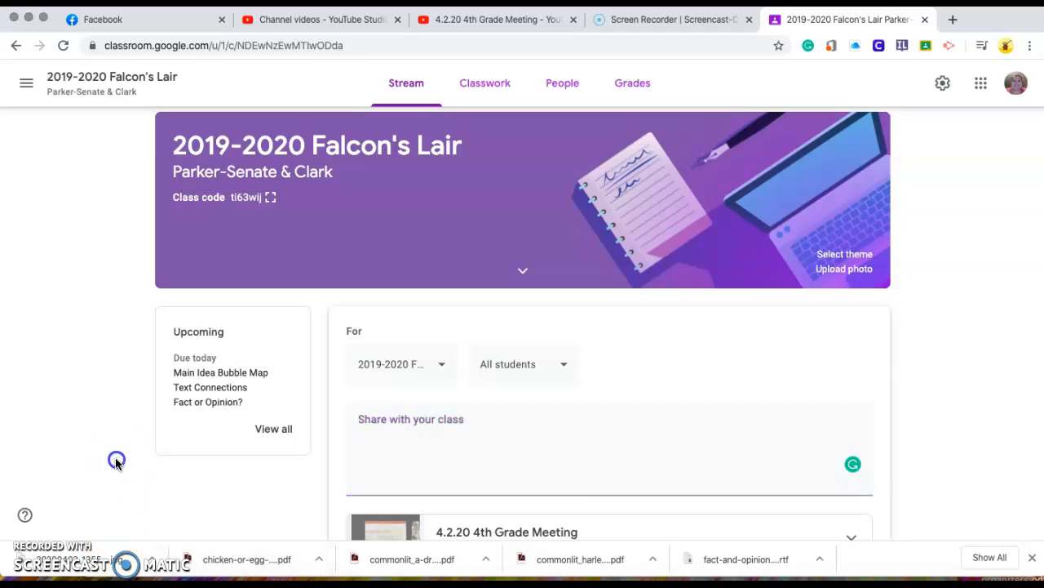
{"action": "scroll", "coordinate": [116, 457], "scroll_direction": "down", "scroll_amount": 2}
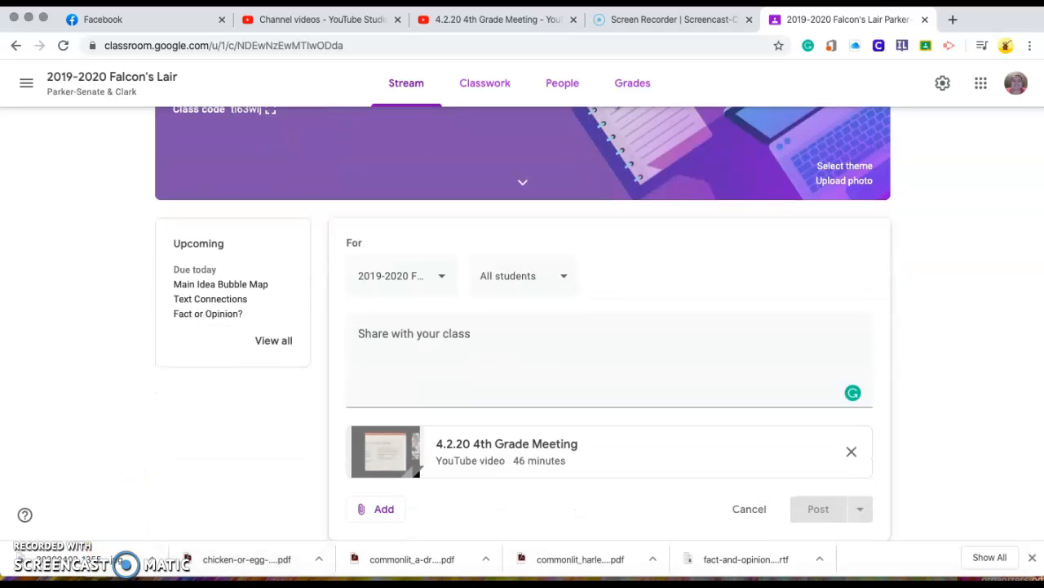